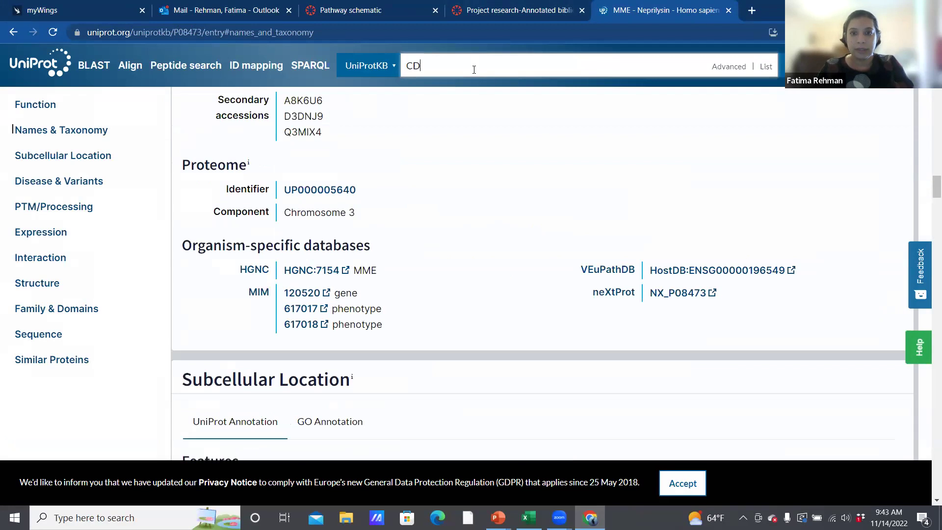
Search UniProtKB for 'CD20 human', then 'CD10 human', and scroll through the CD10 results
key(BackSpace)
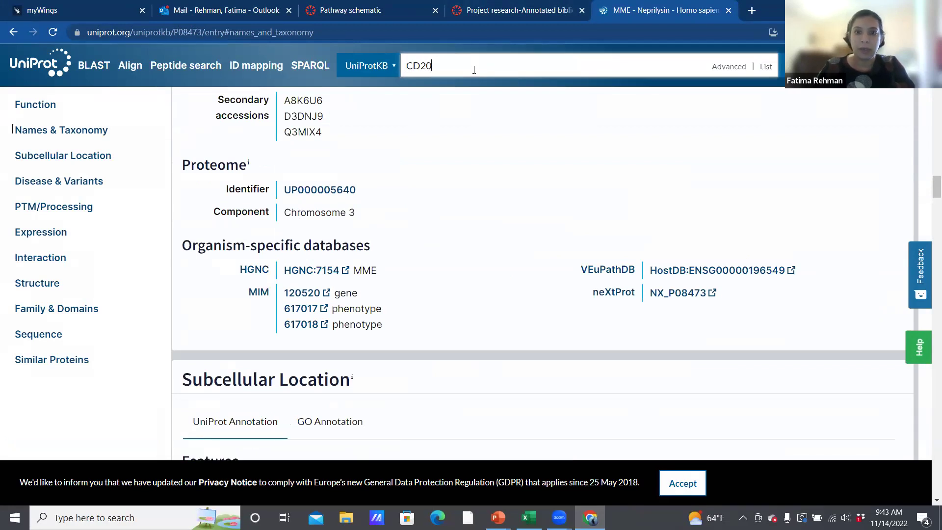
key(Return)
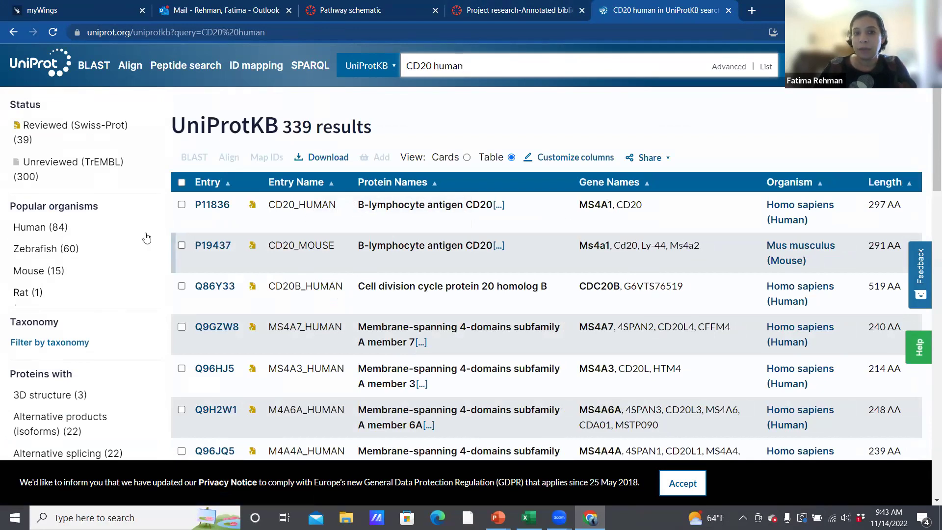
drag(426, 62, 420, 60)
text(10)
key(Return)
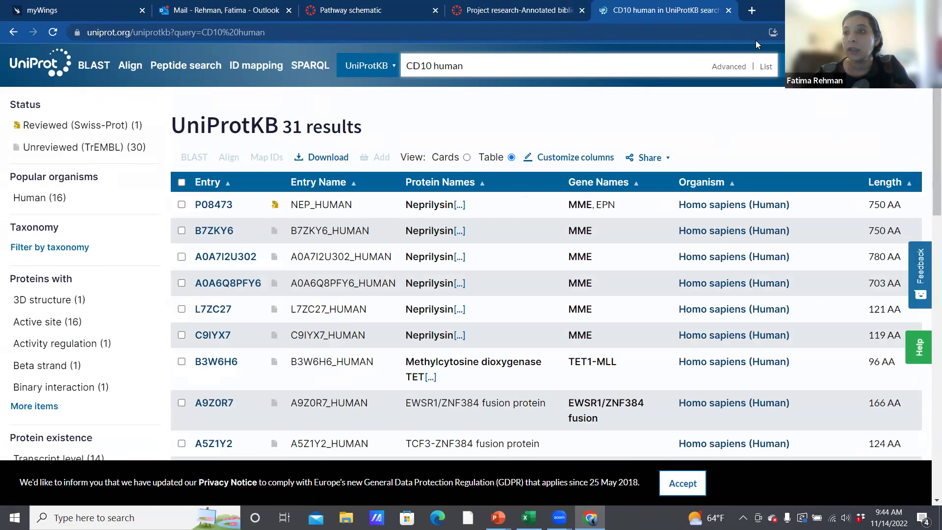
scroll(928, 129, down, 1)
scroll(929, 129, down, 2)
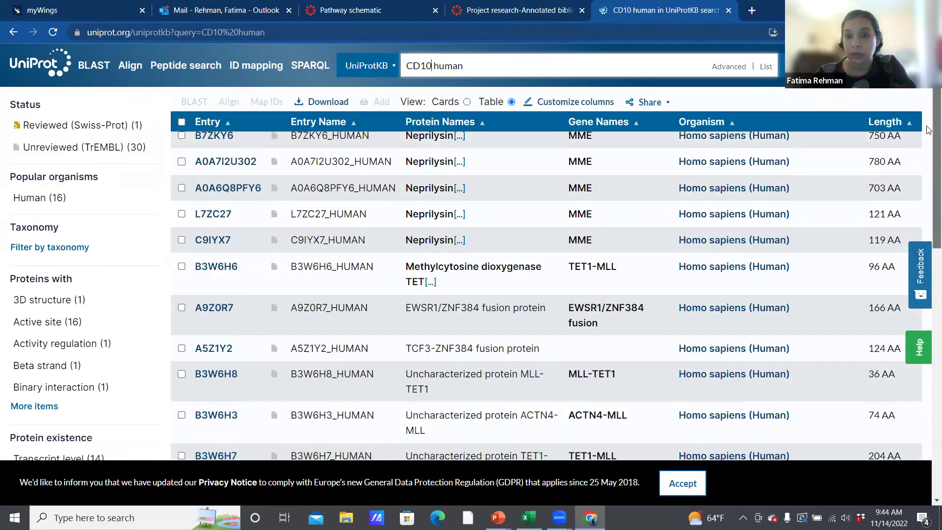
scroll(928, 141, down, 6)
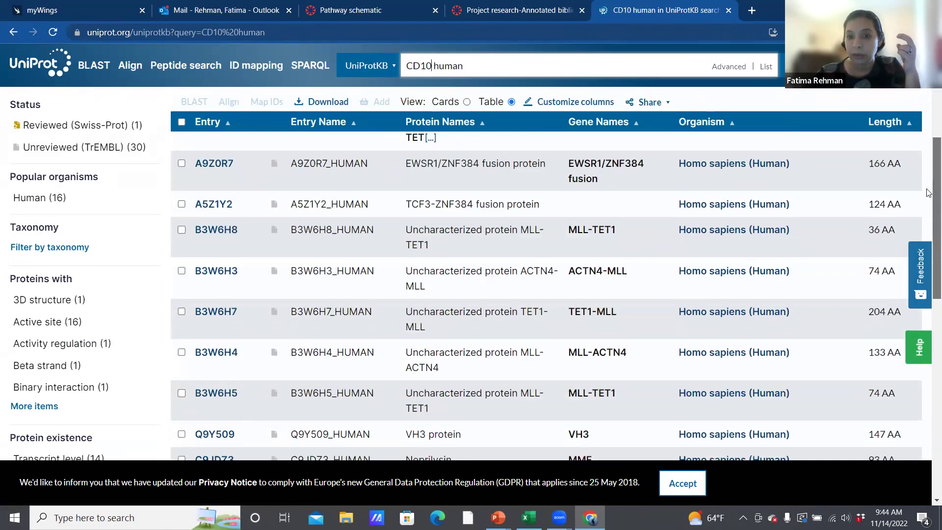
scroll(928, 288, down, 10)
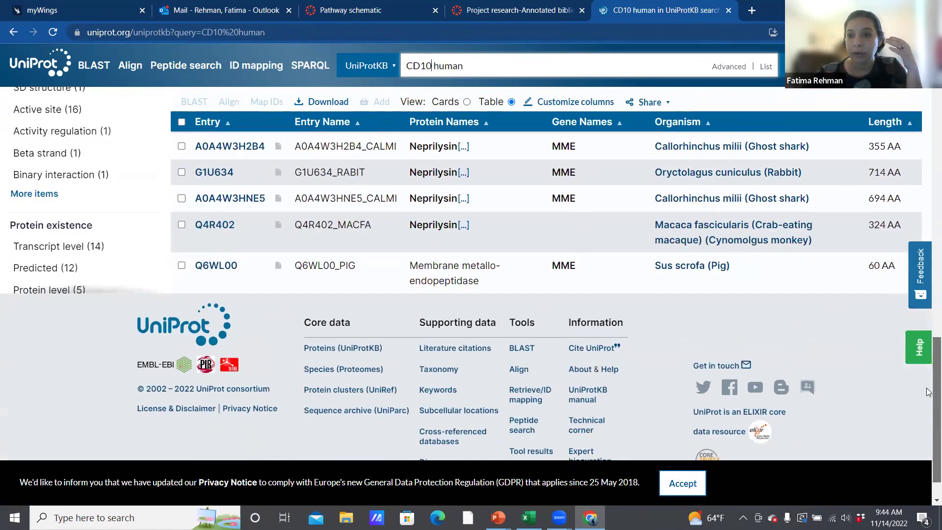
scroll(928, 395, up, 12)
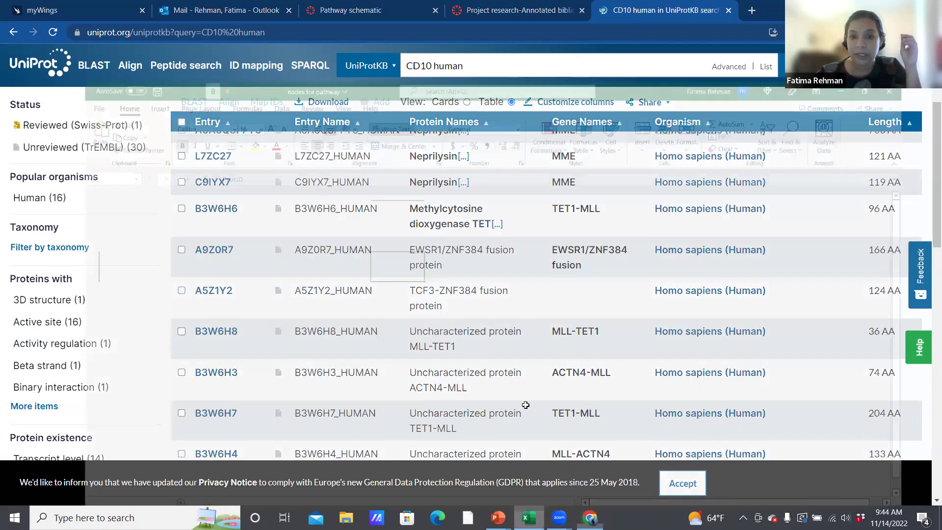
After checking the spreadsheet, search for 'BCL2 human' and then 'BCL6 human'
key(alt+Tab)
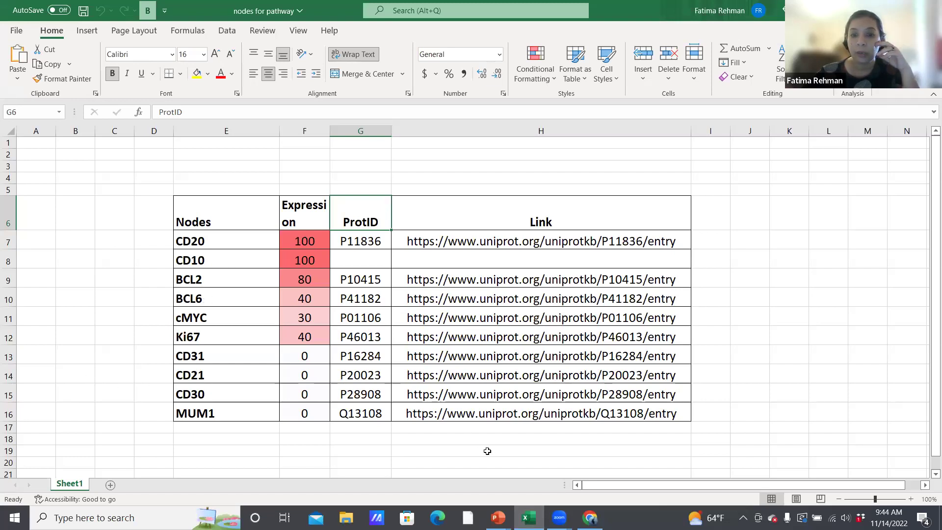
key(alt+Tab)
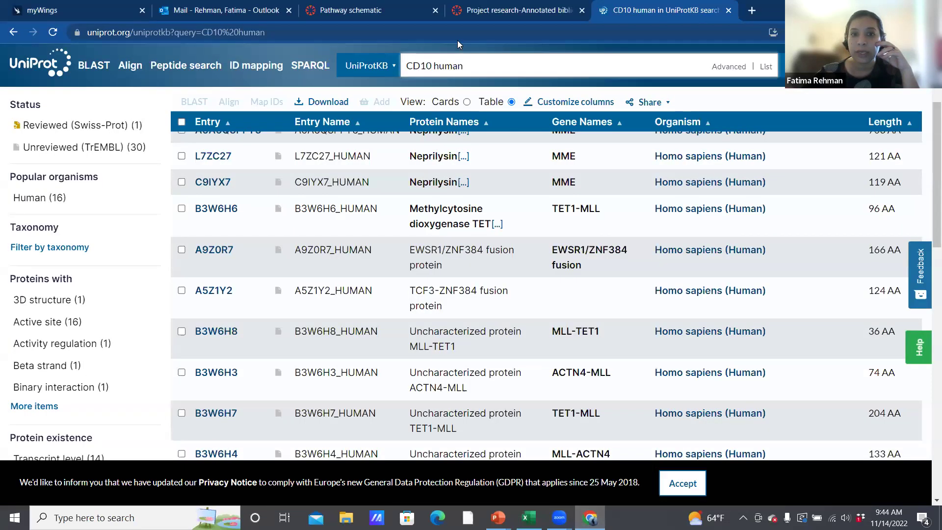
drag(433, 66, 391, 75)
text(BCL2)
key(Return)
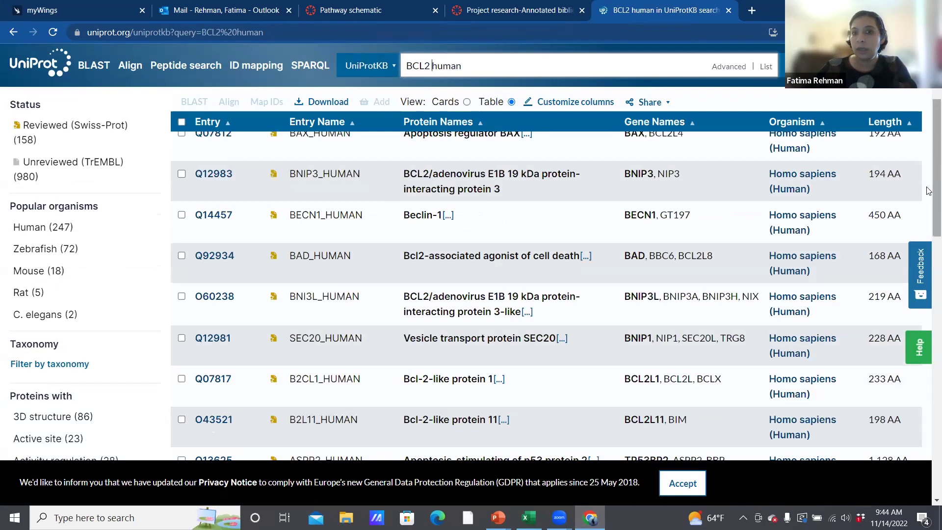
scroll(349, 253, up, 3)
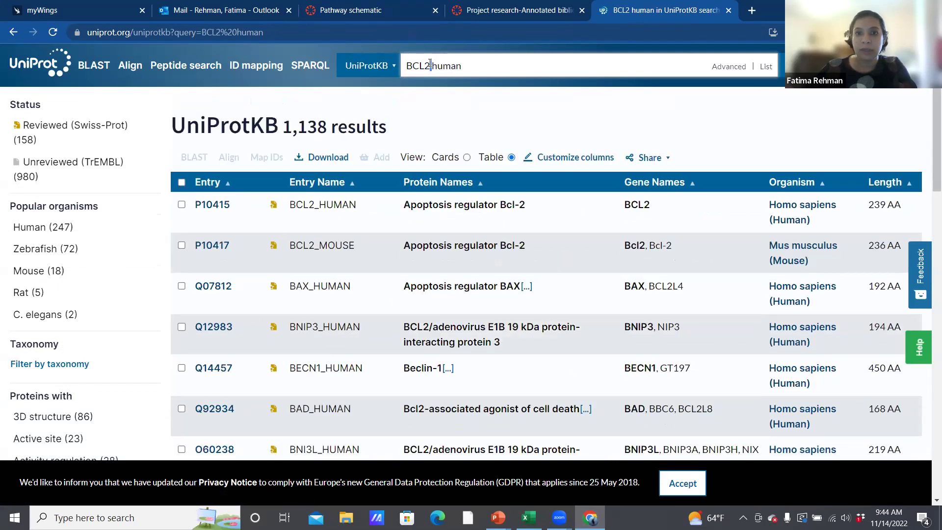
drag(425, 66, 430, 67)
text(6)
key(Return)
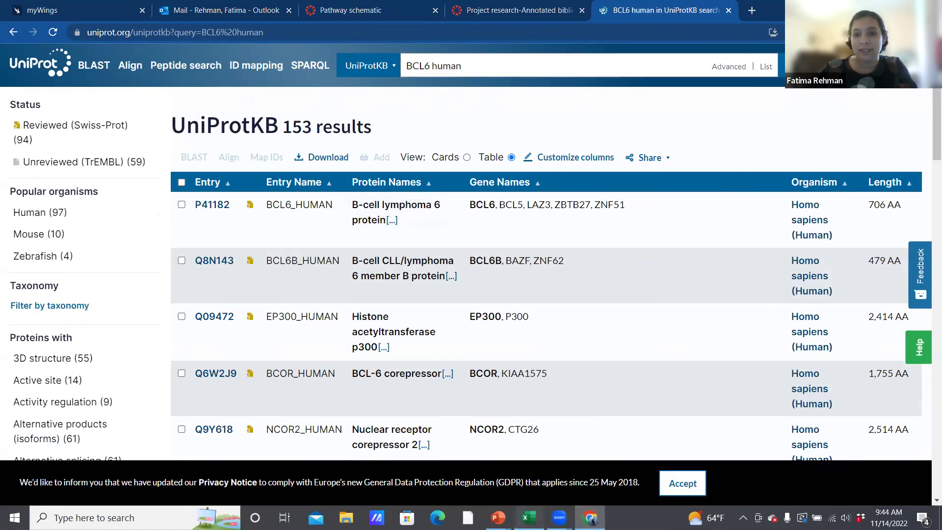
Check the nodes for pathway spreadsheet, then search UniProtKB for 'Ki67 human'
click(529, 518)
key(alt+Tab)
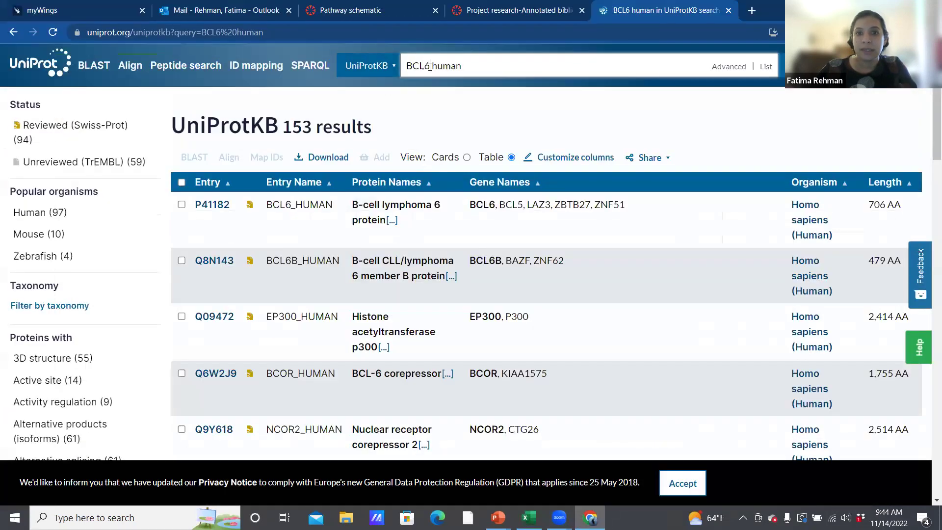
drag(430, 66, 397, 72)
text(Ki67)
key(Return)
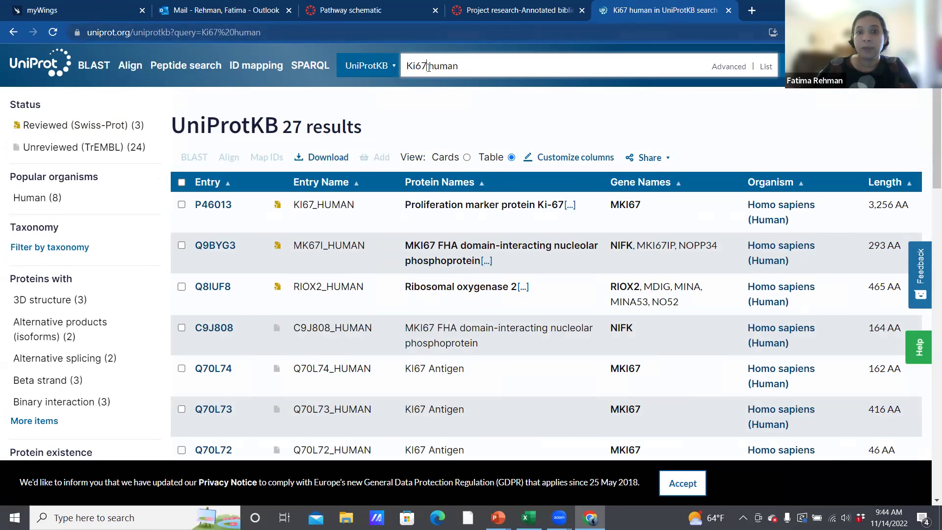
Replace Ki67 with Cd30 in the search term and run the 'Cd30 human' search
drag(427, 66, 406, 65)
click(396, 68)
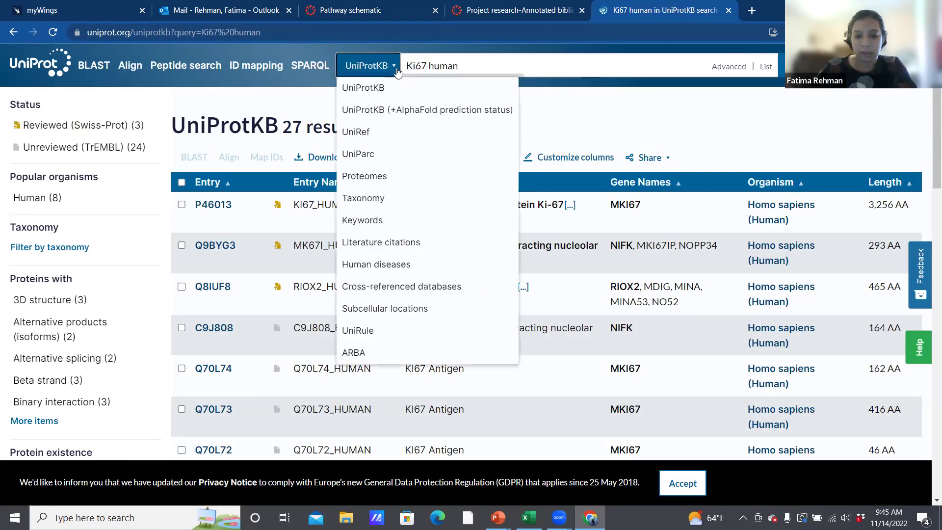
click(426, 60)
drag(413, 66, 430, 66)
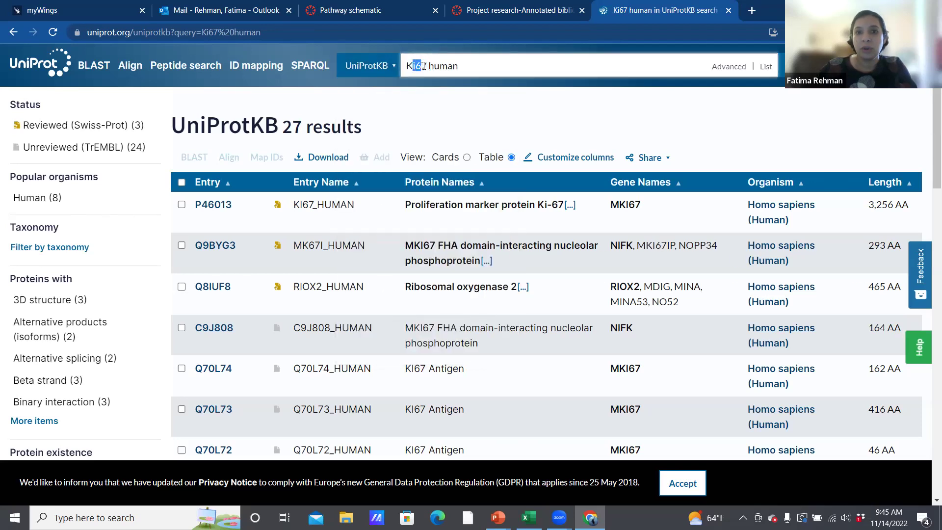
key(BackSpace)
key(BackSpace)
text(Cd30)
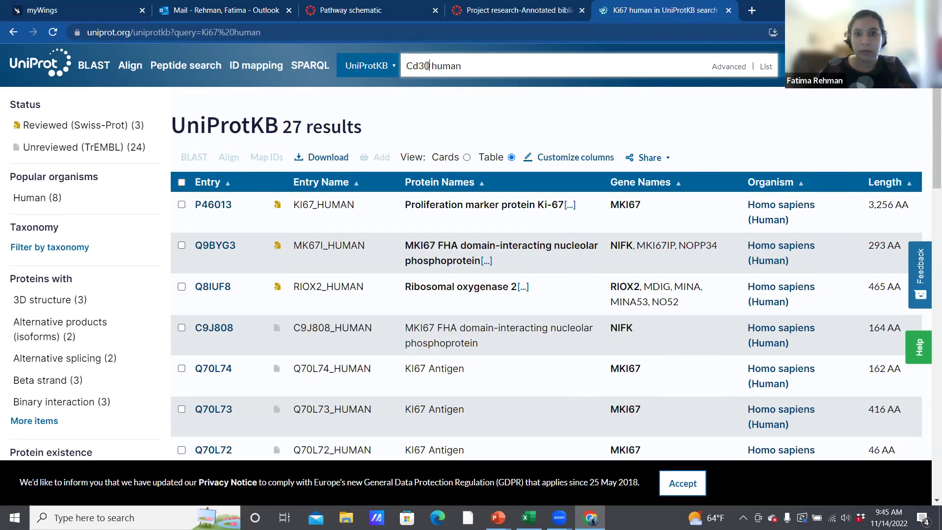
key(Return)
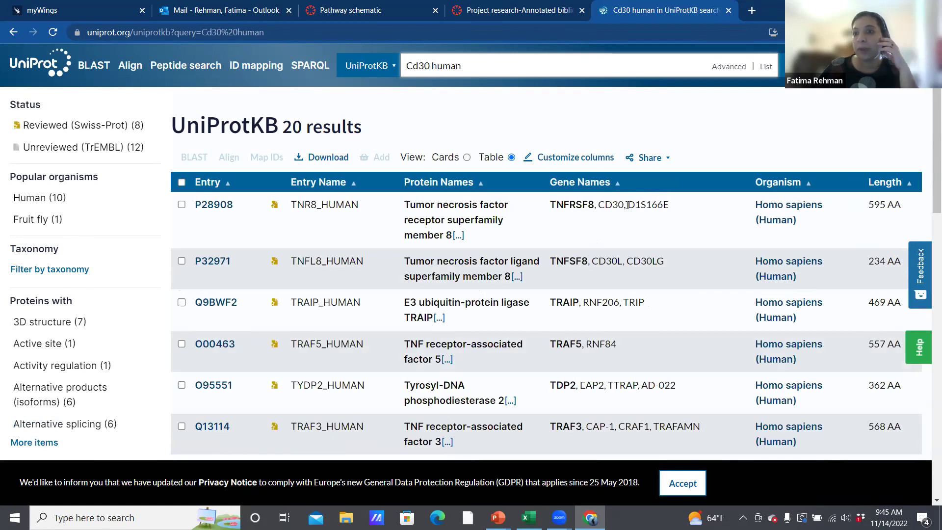
Open the P28908 TNR8_HUMAN entry and compare its accession and web address with the workbook
click(205, 210)
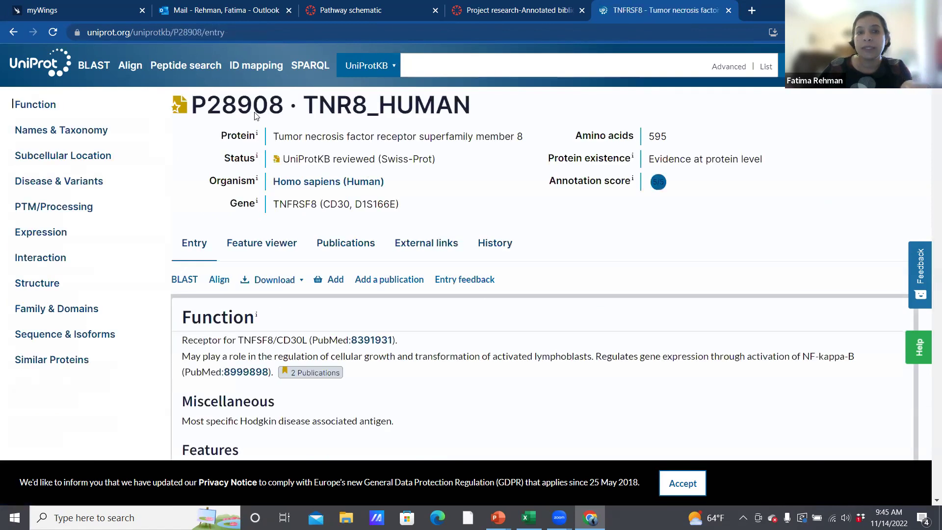
drag(195, 105, 287, 108)
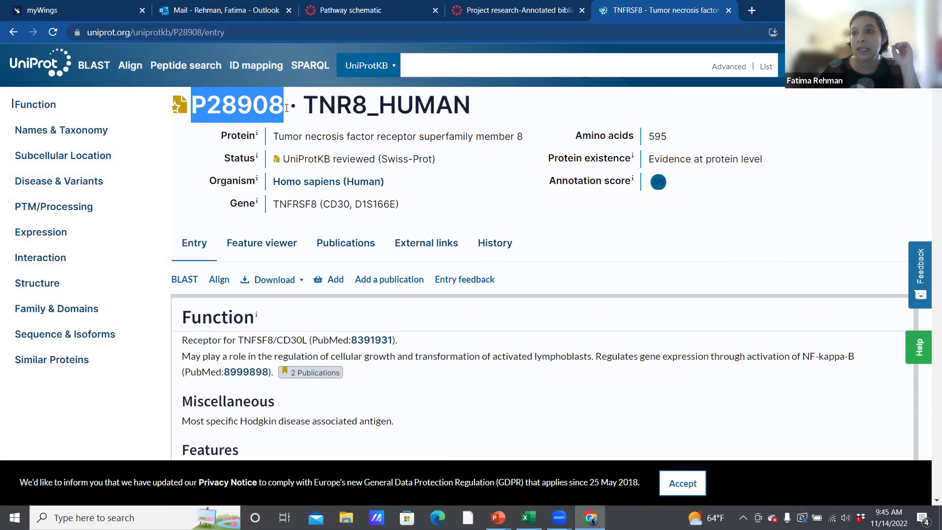
key(alt+Tab)
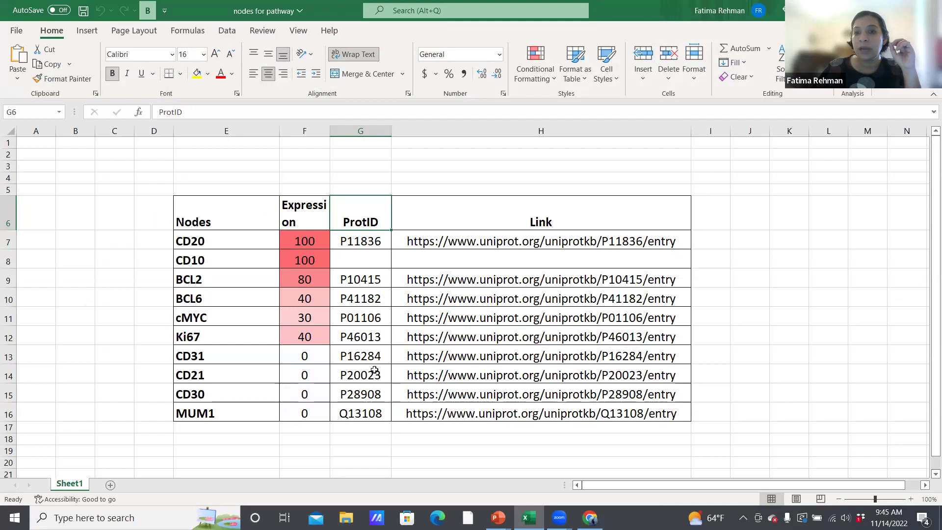
click(413, 241)
click(590, 518)
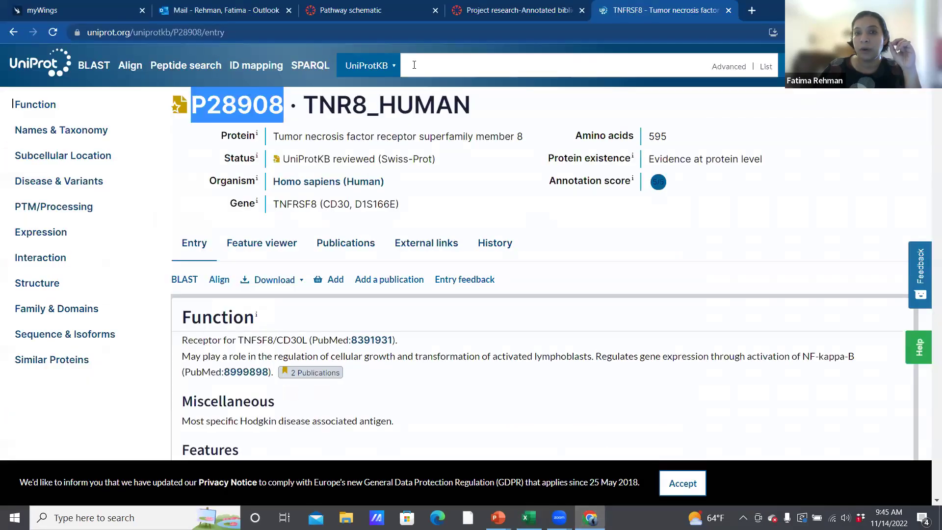
click(327, 32)
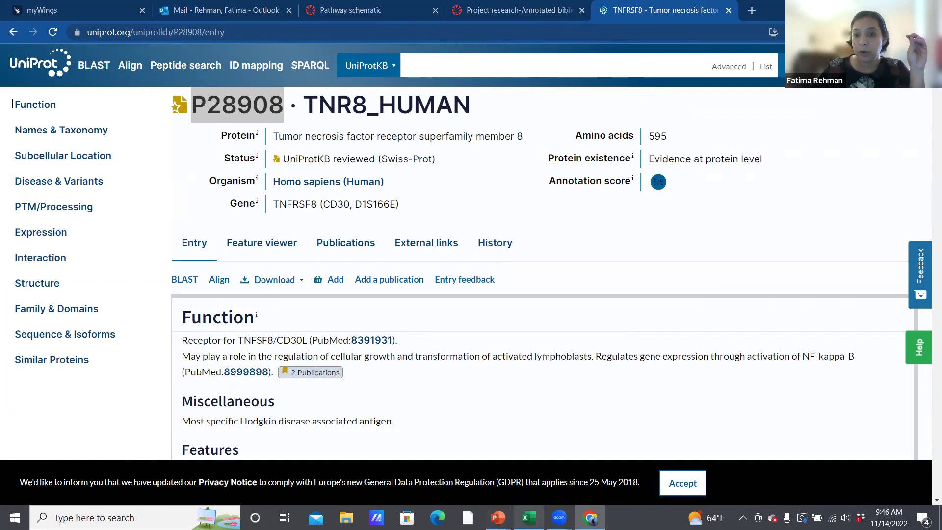
click(529, 517)
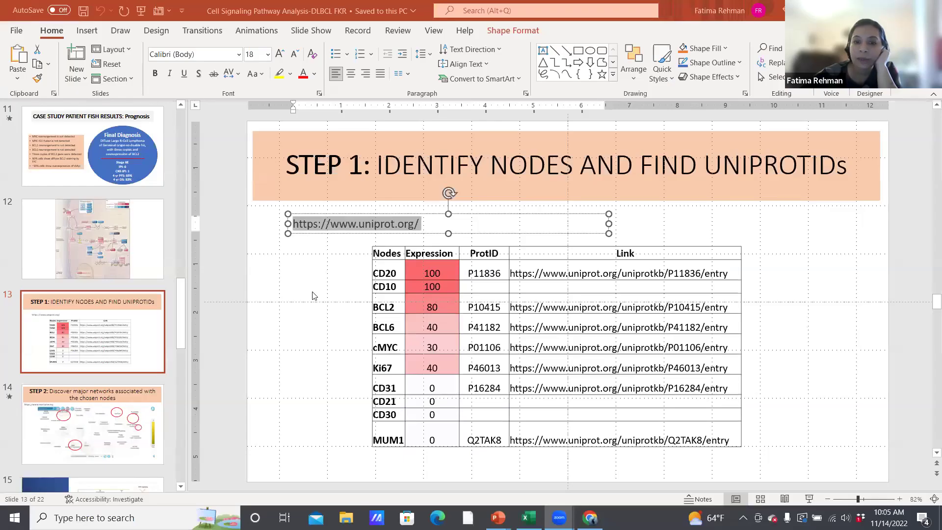
View slide 14, the STEP 2 Reactome networks slide, then return to the nodes for pathway workbook
click(140, 436)
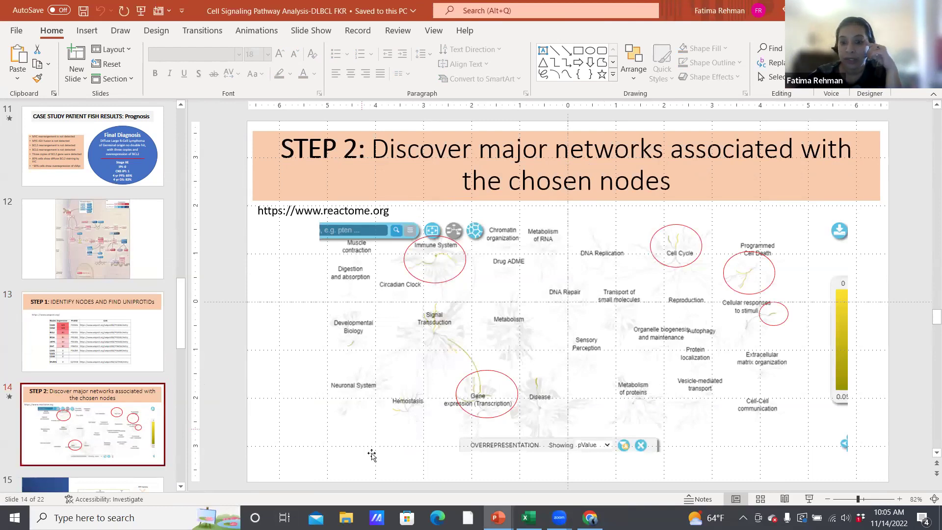
key(alt+Tab)
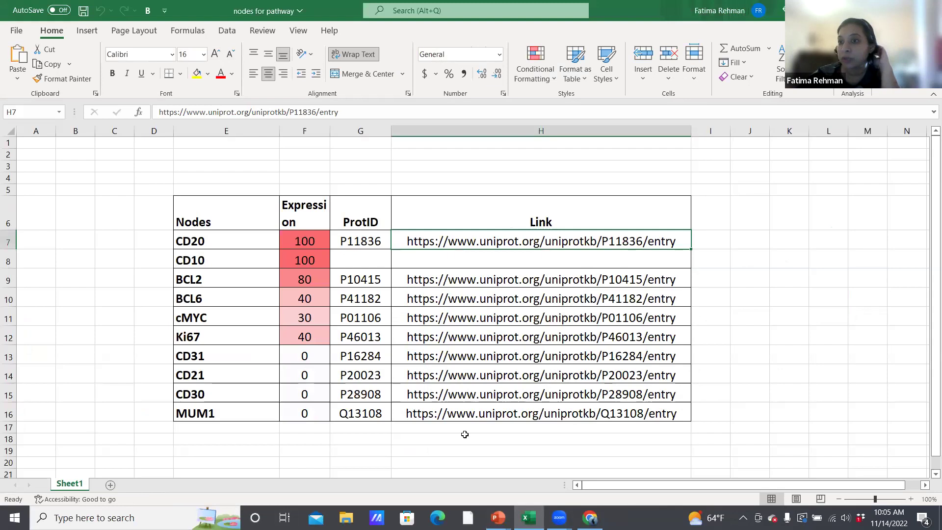
Replace the UniProt entry's address with reactome.org and load the site in that tab
click(376, 243)
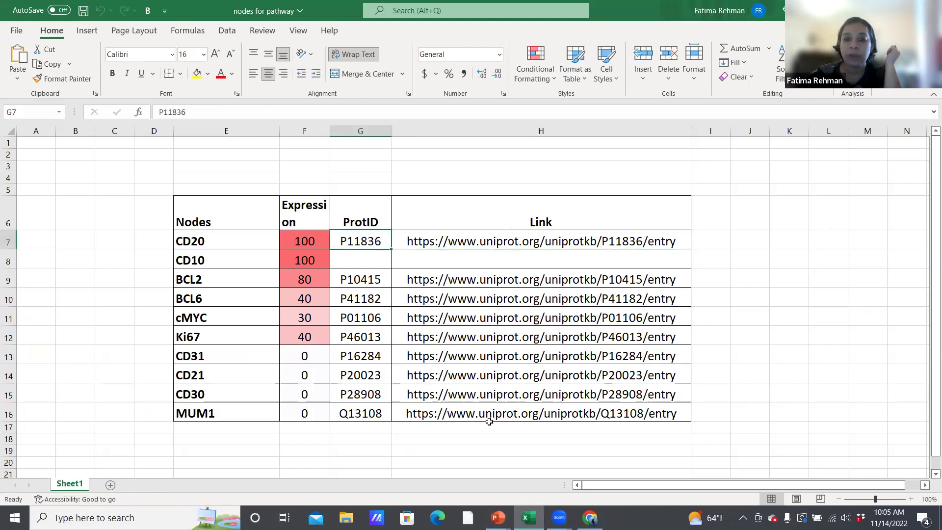
click(590, 518)
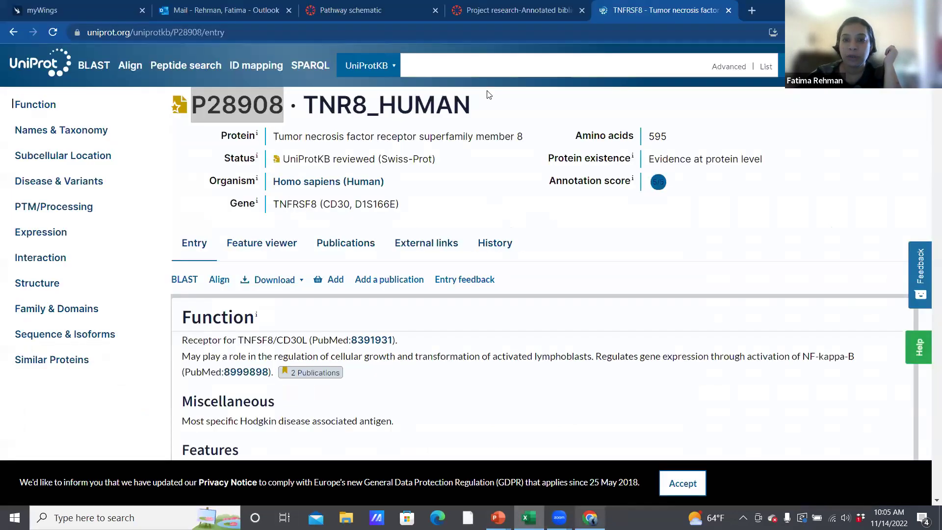
click(474, 32)
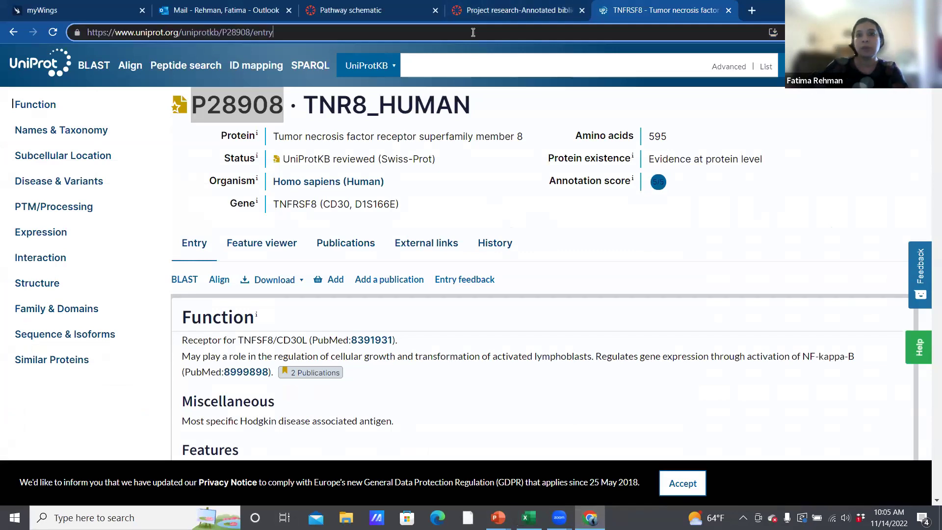
click(77, 32)
click(89, 32)
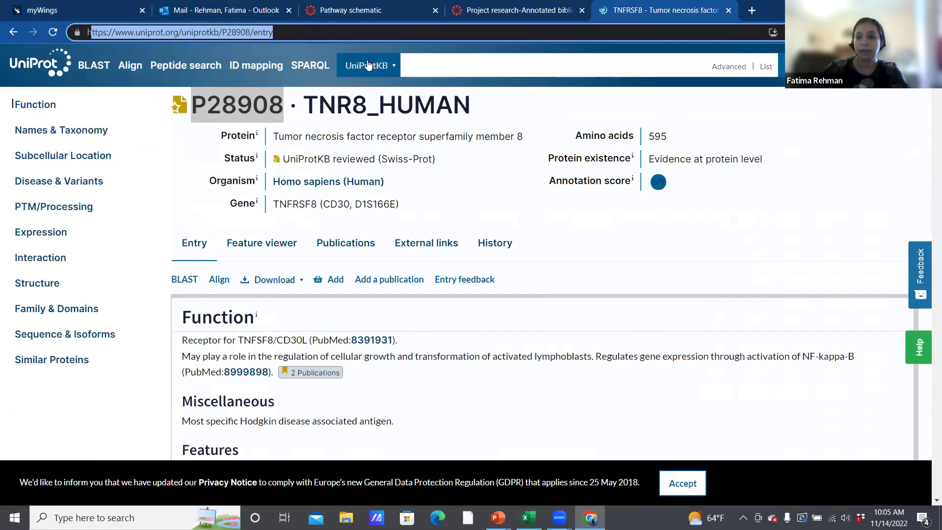
text(h)
key(Escape)
text(httep)
key(BackSpace)
key(BackSpace)
text(p://www.)
text(reactome.r)
text(og)
key(Return)
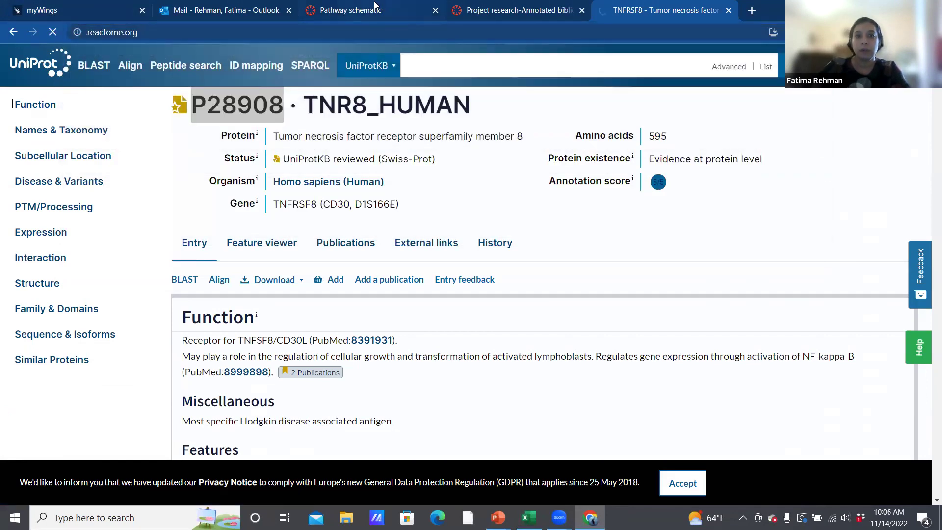
click(374, 9)
Scroll the Canvas Pathway schematic page, then bring up the Reactome home page tab
scroll(928, 280, down, 5)
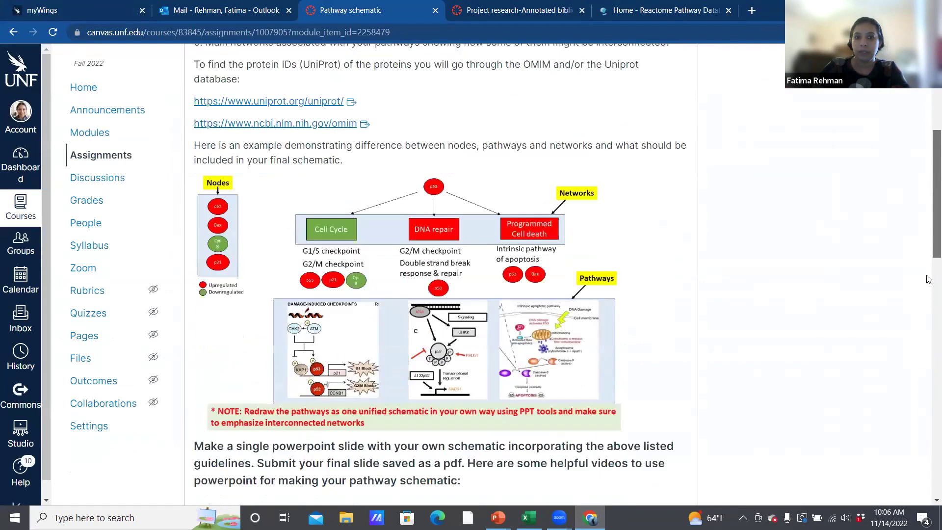
scroll(929, 279, down, 15)
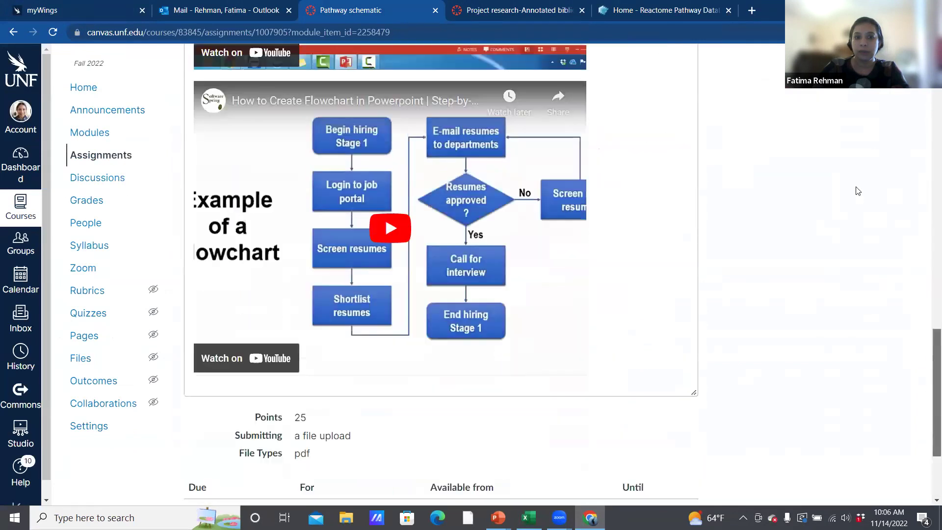
scroll(858, 191, up, 15)
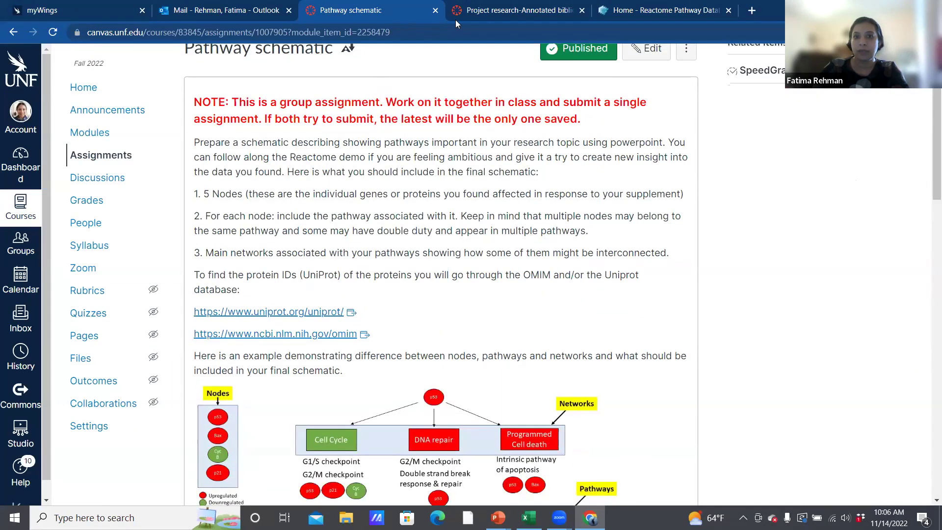
click(655, 12)
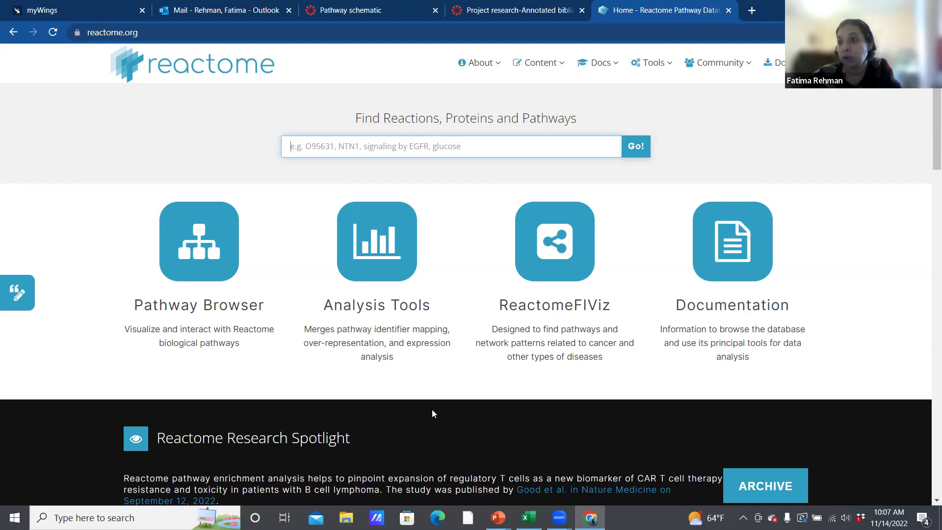
Open Analysis Tools from the Reactome home page
click(368, 260)
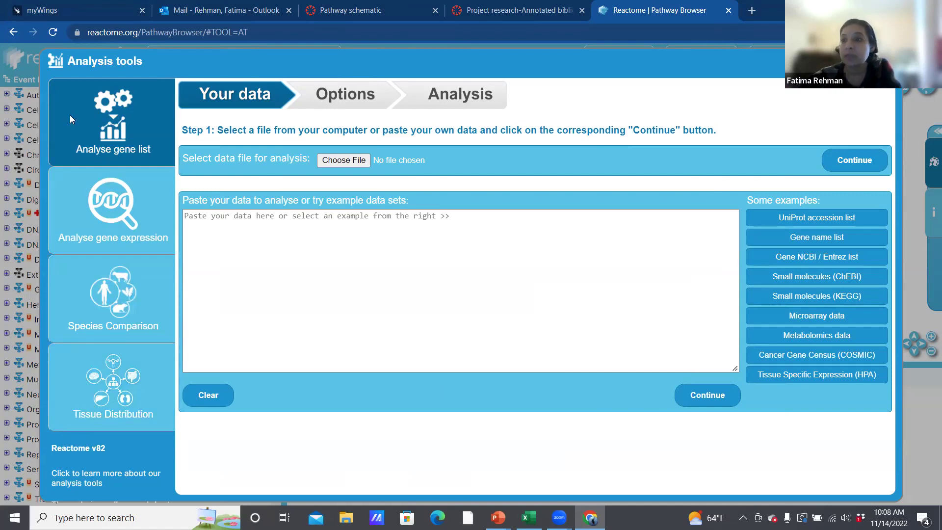
Load the example UniProt accession list, then clear it from the data box
click(823, 221)
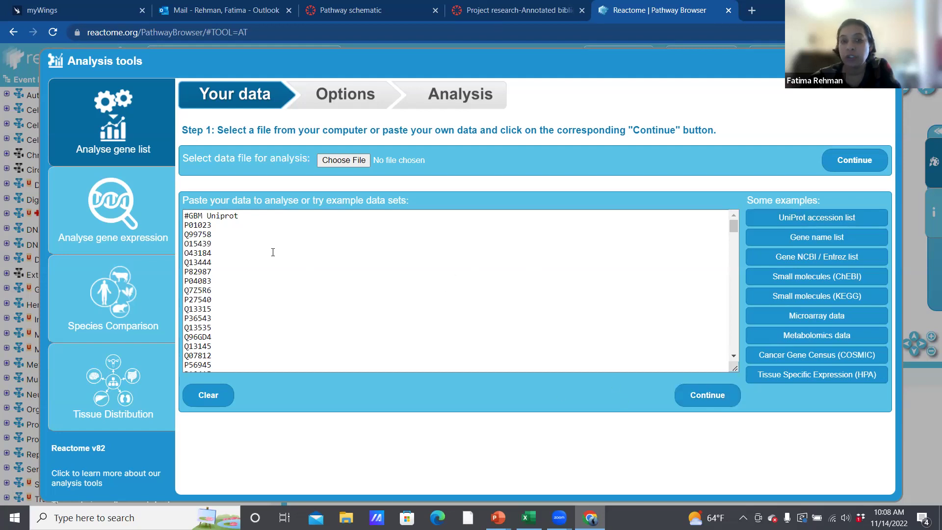
drag(186, 216, 349, 426)
key(BackSpace)
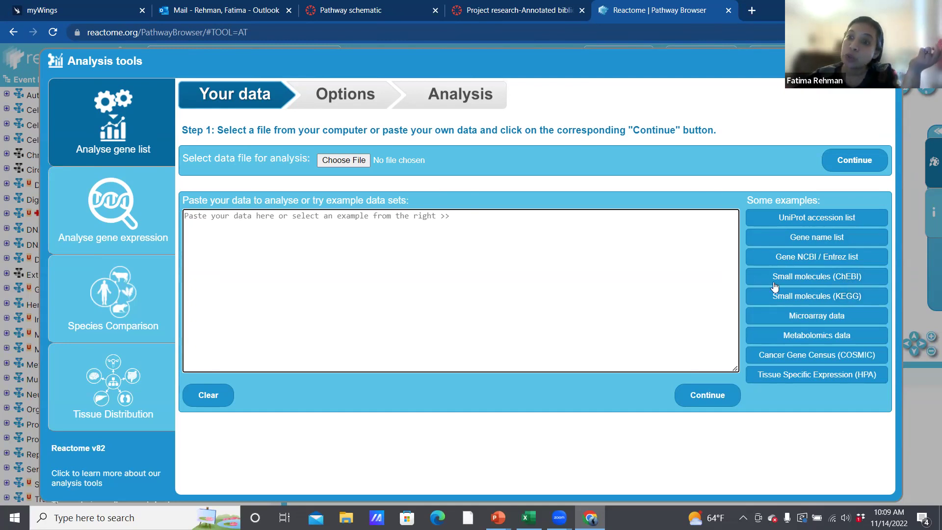
Load and delete the example ChEBI list, then select ProtID cells G7:G16 in the workbook
click(797, 283)
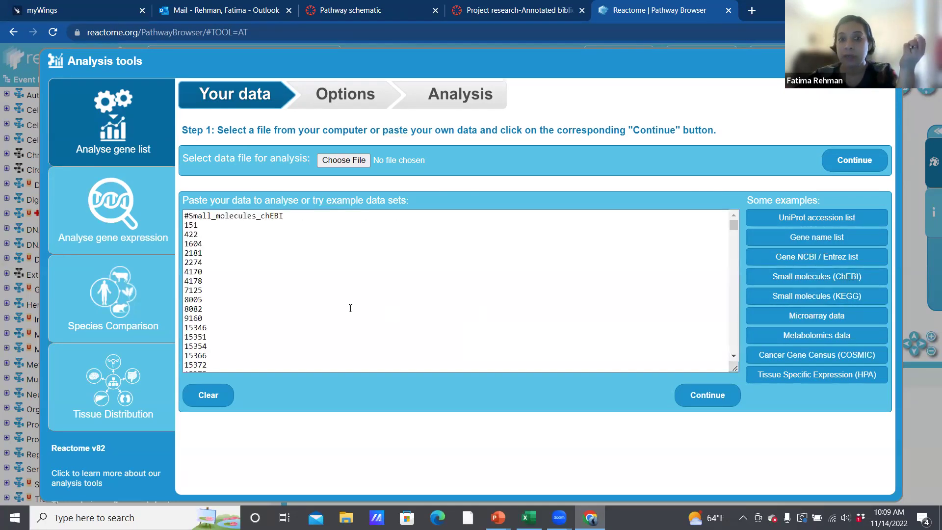
drag(184, 216, 253, 398)
key(Delete)
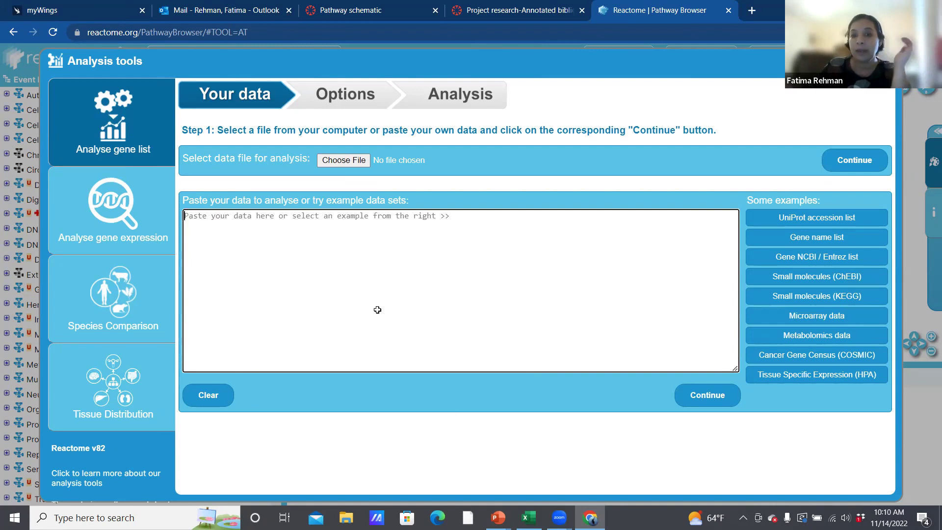
key(alt+Tab)
drag(346, 239, 355, 404)
Paste the nine UniProt IDs, P11836 through Q13108, into the data box, remove the blank line, and continue
key(ctrl+c)
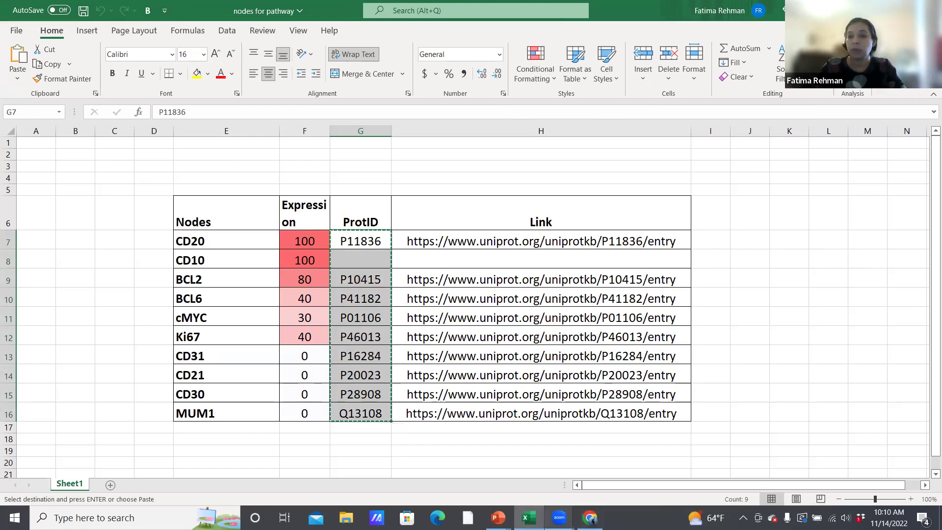
click(591, 517)
click(200, 221)
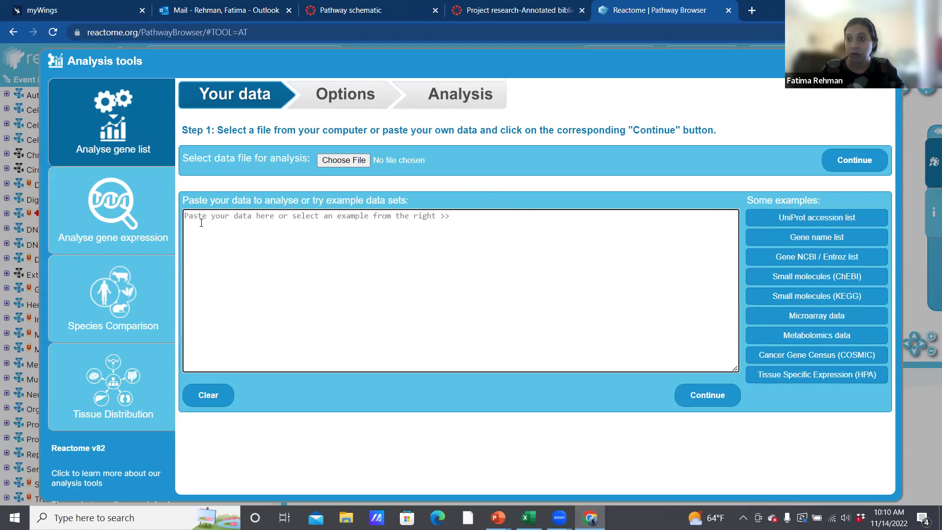
key(ctrl+v)
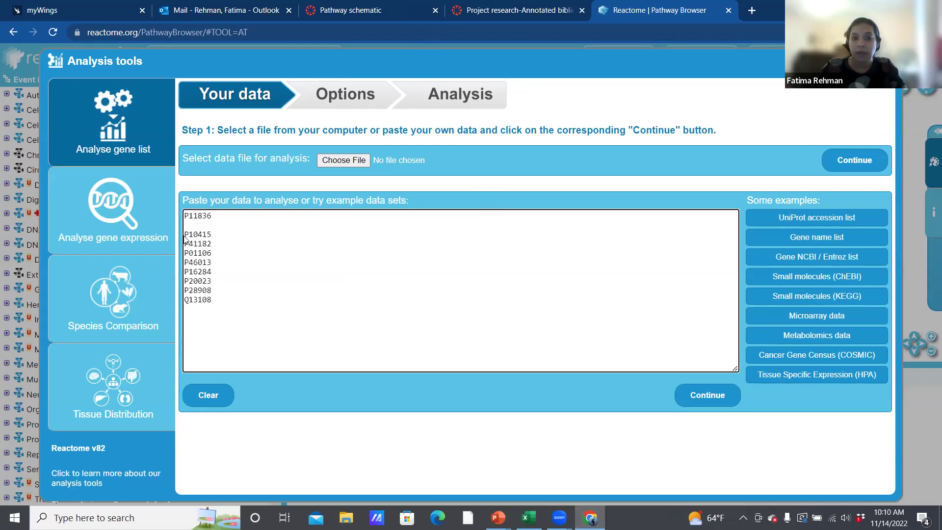
click(184, 235)
key(BackSpace)
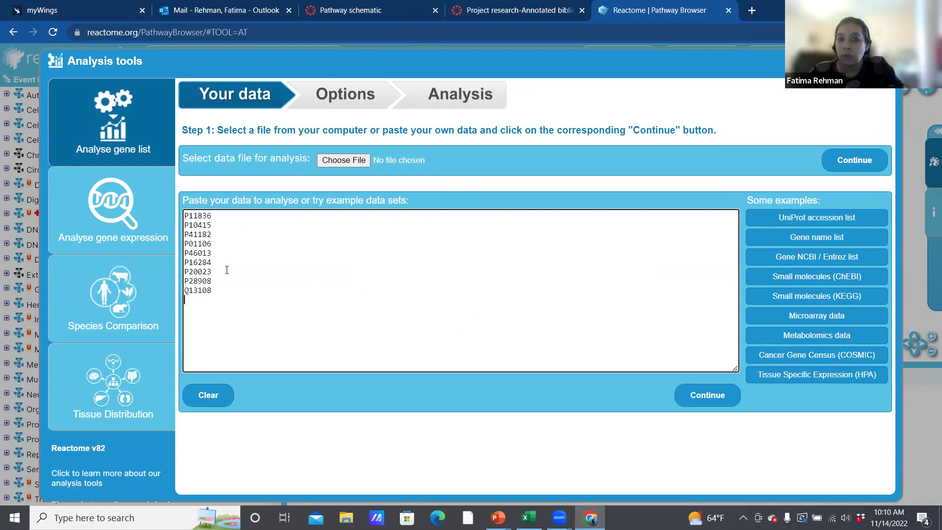
click(712, 398)
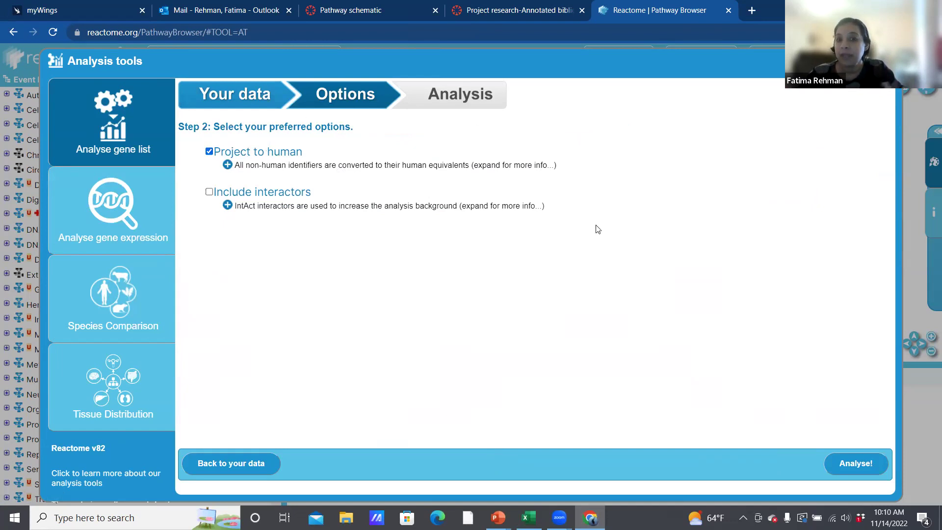
Run the over-representation analysis, widen the results panel, and open the results in Reacfoam
click(873, 467)
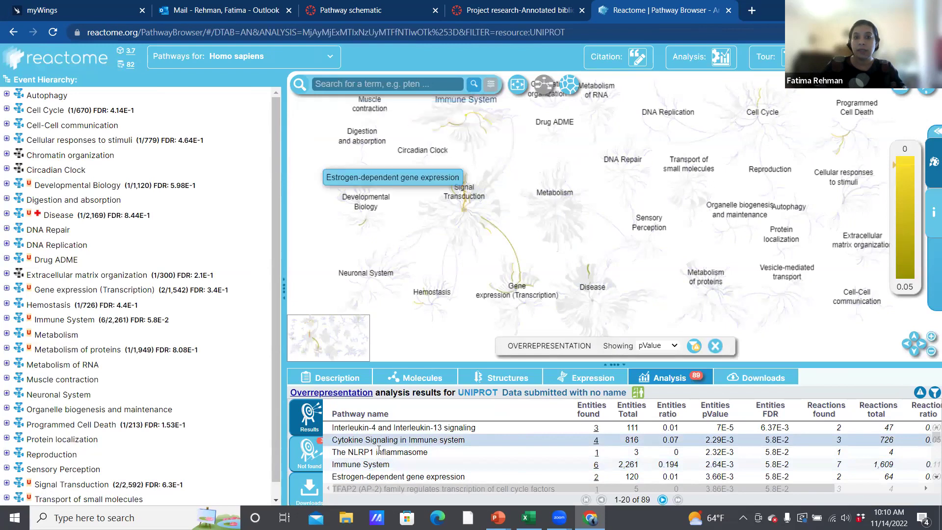
drag(284, 287, 138, 279)
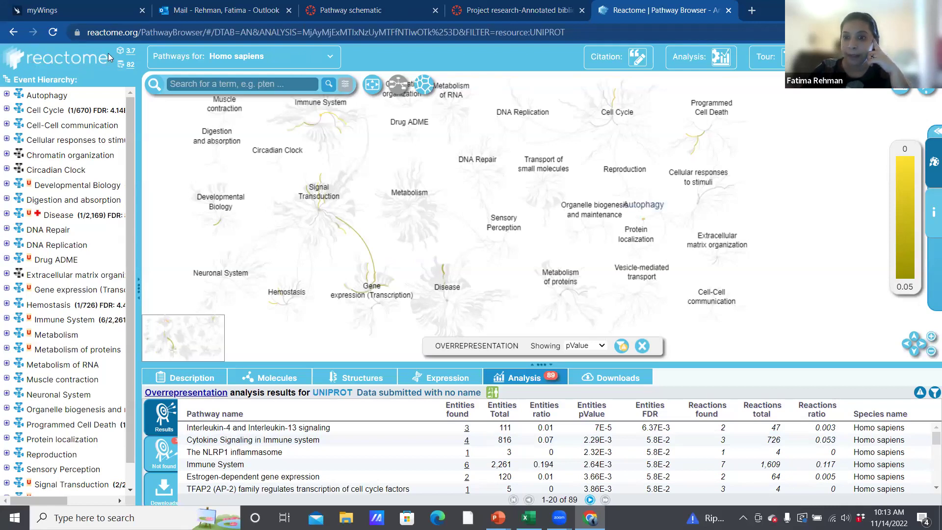
click(425, 89)
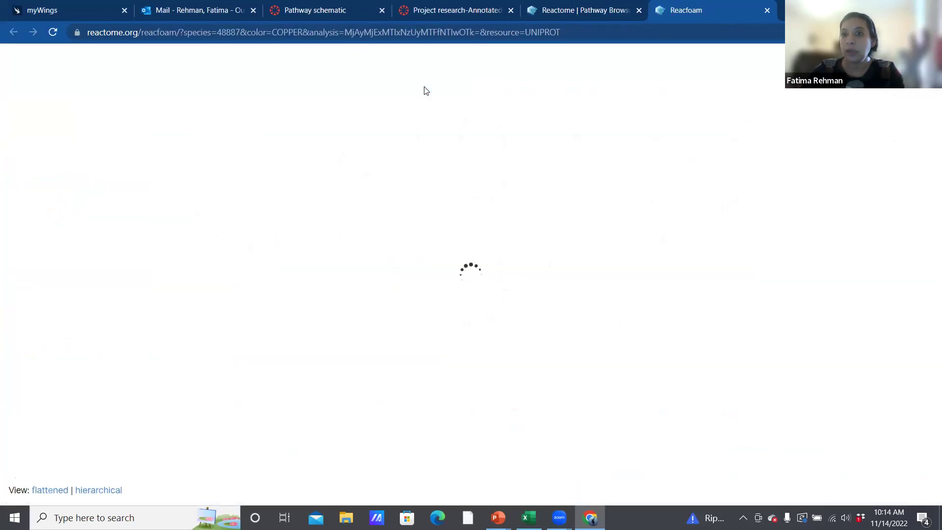